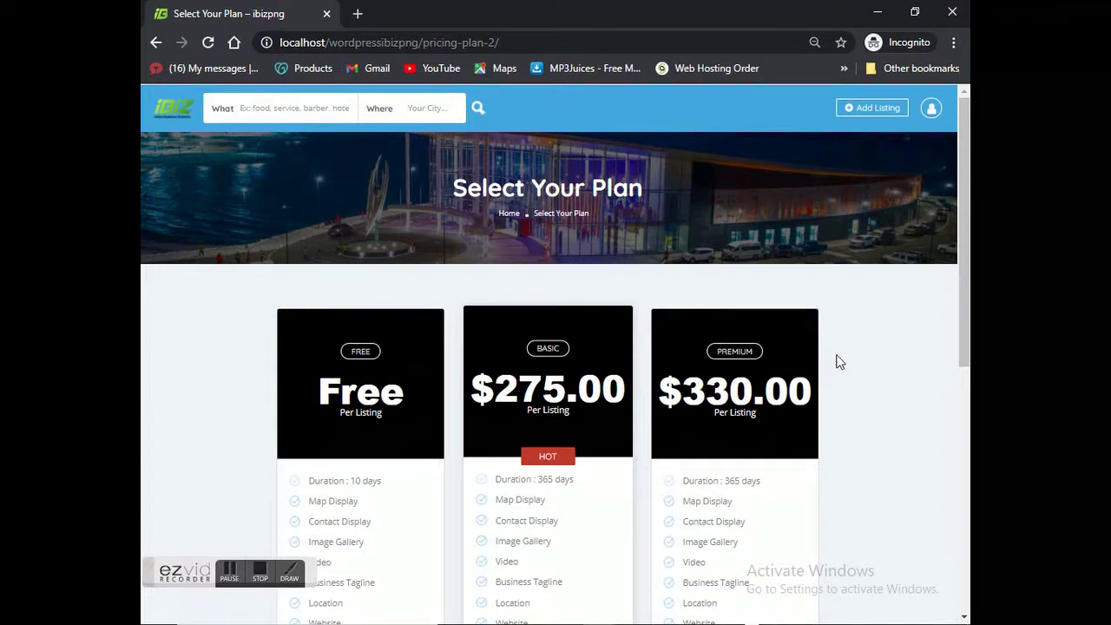
# - Compare the features of the Free, Basic and Premium listing plans and continue with the $330.00 Premium plan
pyautogui.scroll(-4, 840, 362)
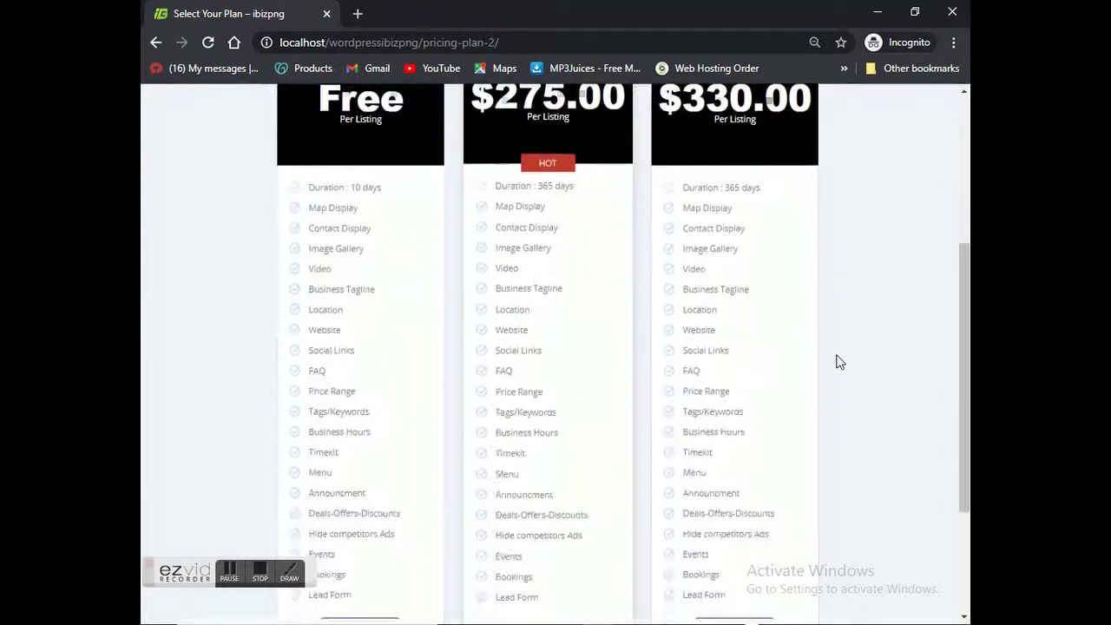
pyautogui.scroll(-2, 839, 362)
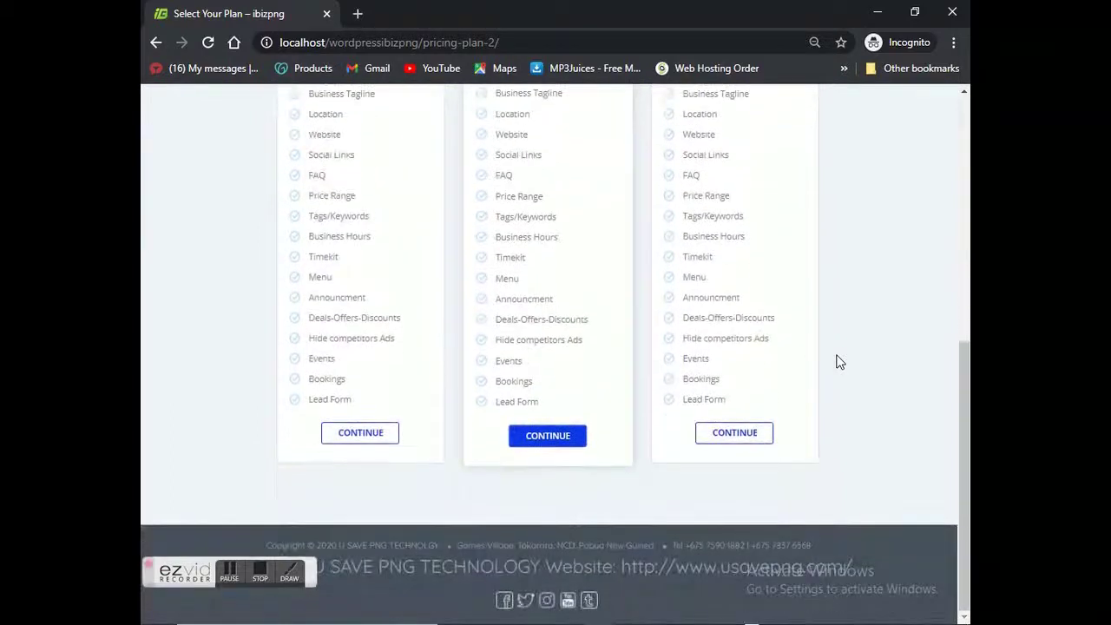
pyautogui.scroll(4, 839, 362)
pyautogui.scroll(2, 839, 362)
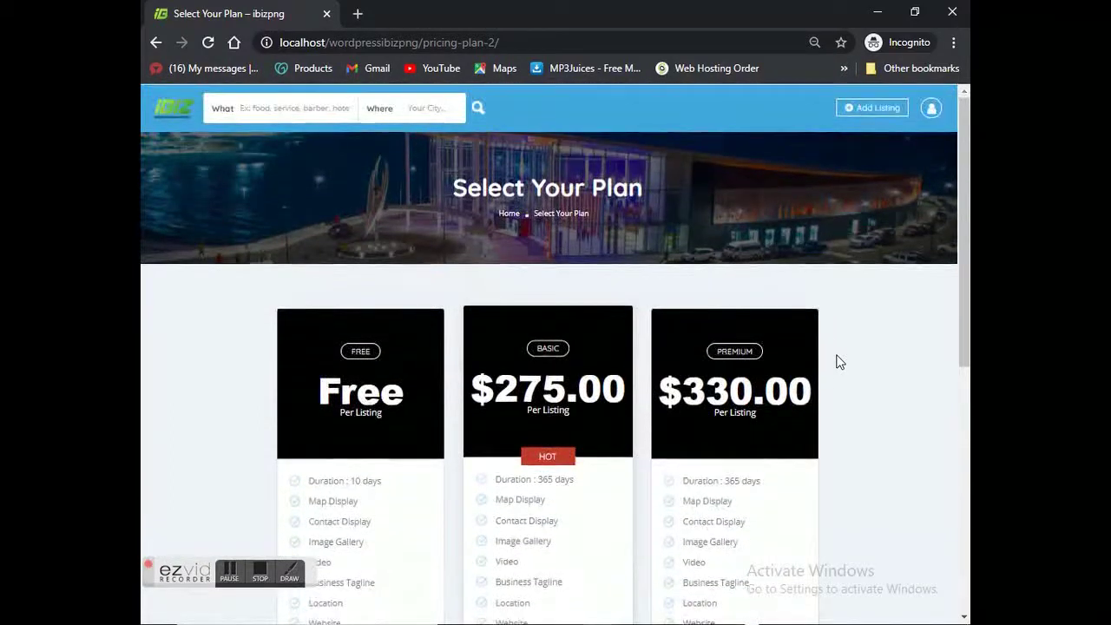
pyautogui.scroll(-3, 840, 362)
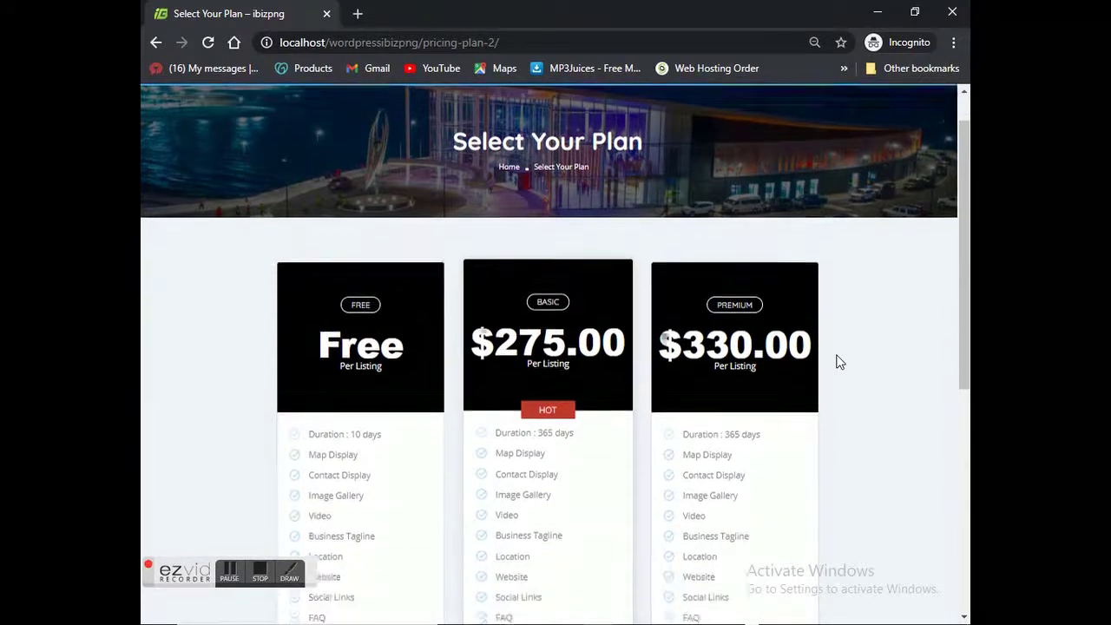
pyautogui.scroll(-3, 840, 362)
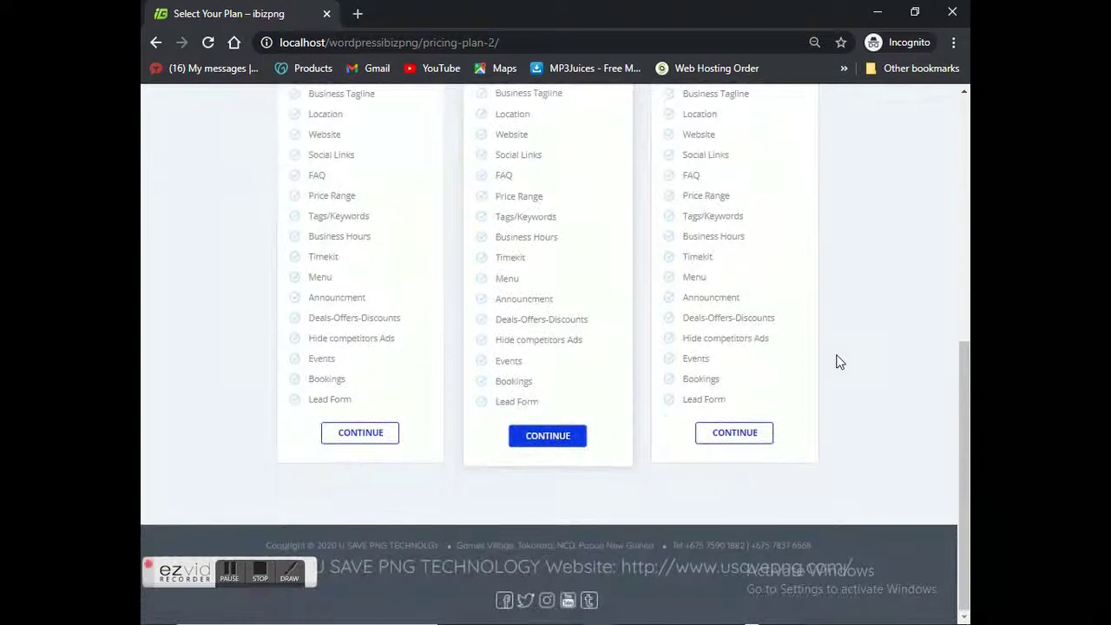
pyautogui.click(728, 439)
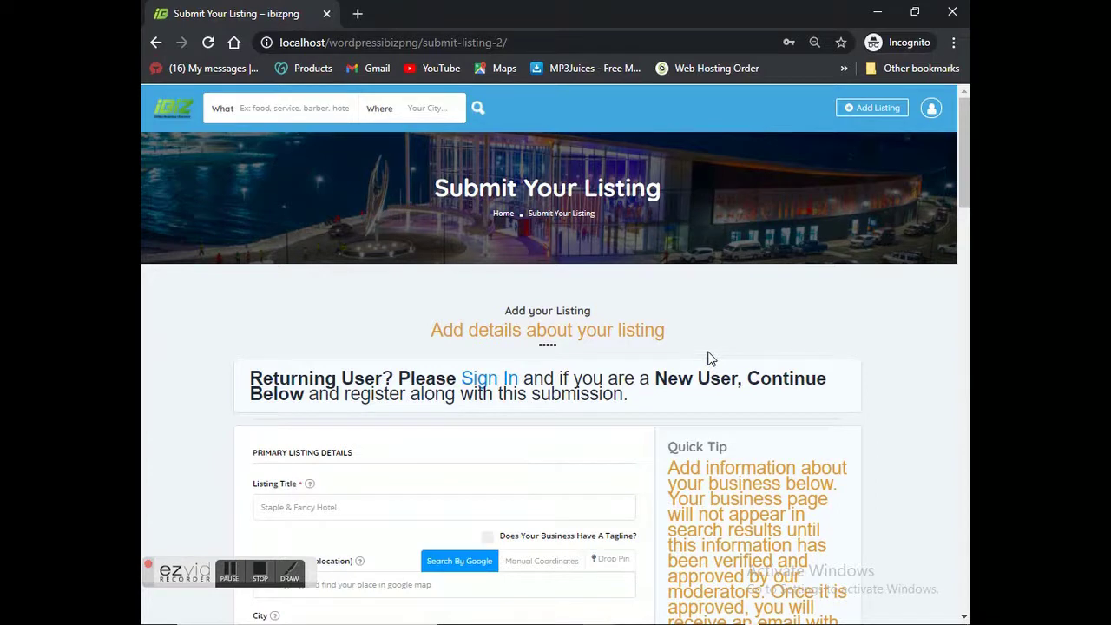
# - Review the primary listing details fields and look through the available business categories without choosing one
pyautogui.scroll(-2, 708, 358)
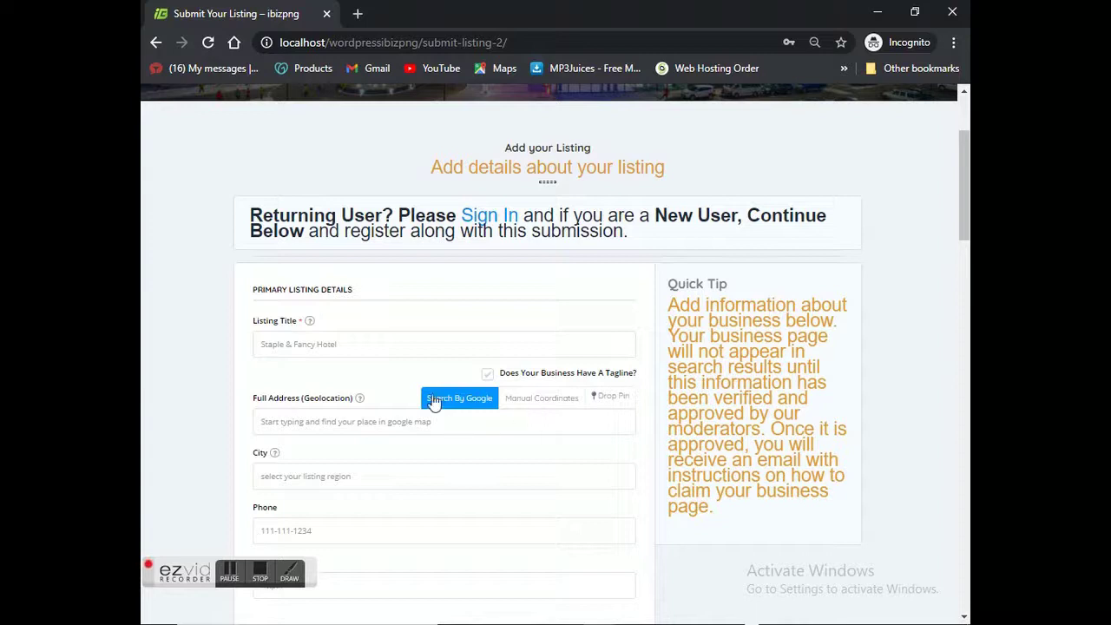
pyautogui.click(353, 339)
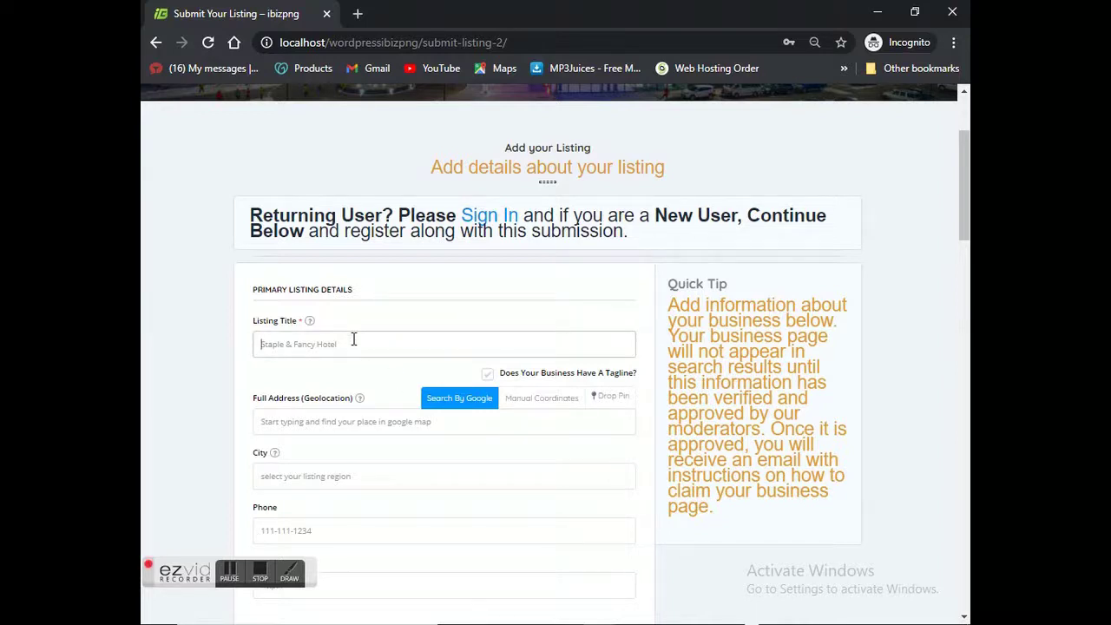
pyautogui.scroll(-1, 320, 350)
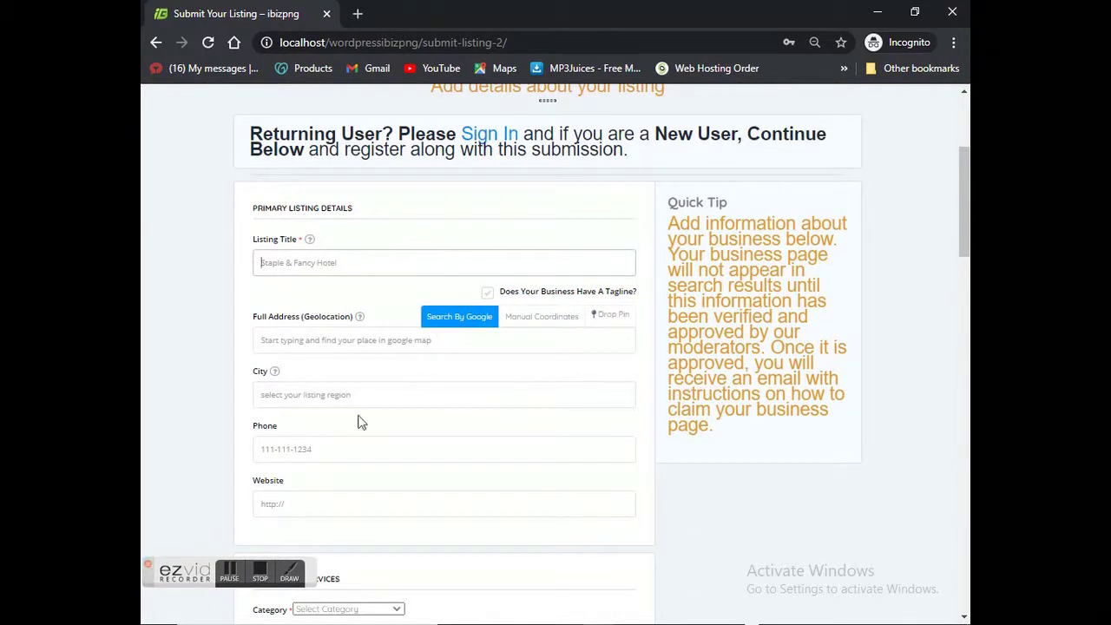
pyautogui.scroll(-4, 382, 493)
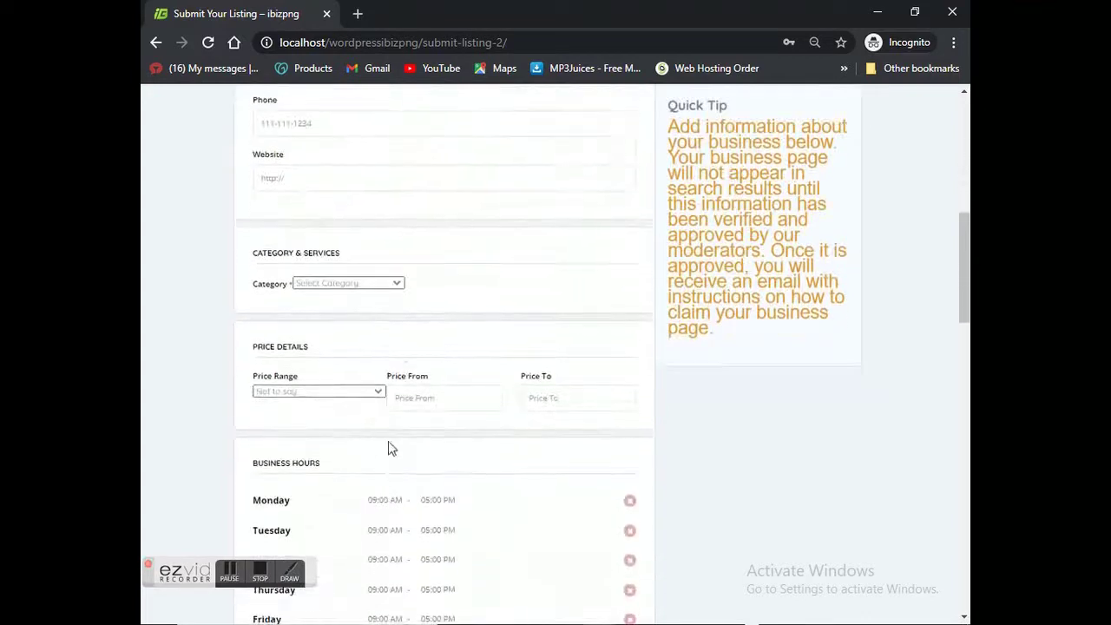
pyautogui.click(397, 284)
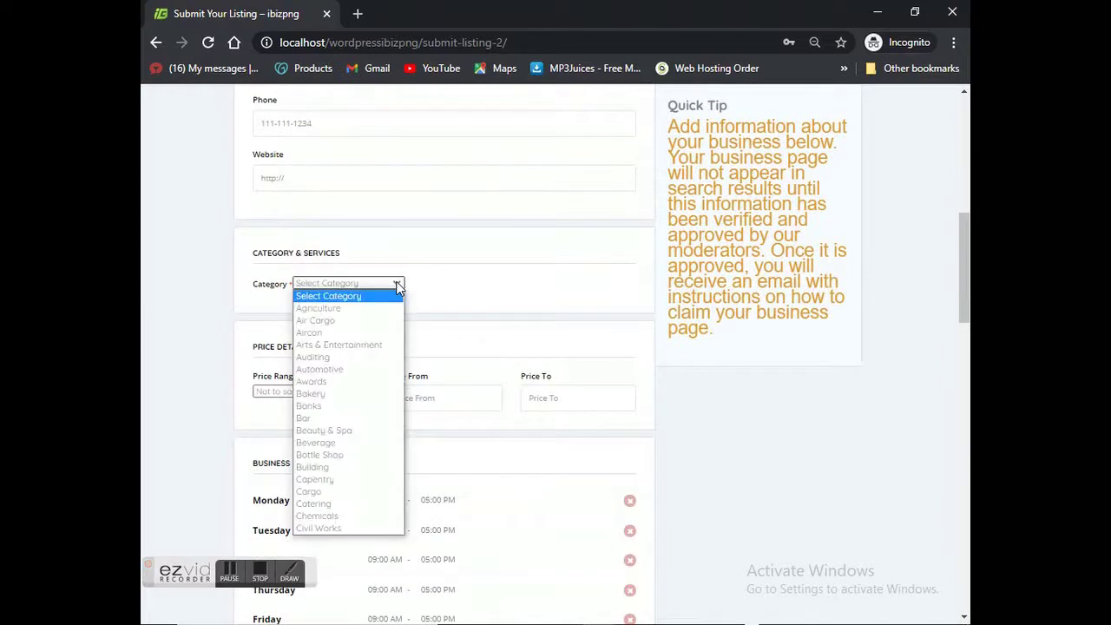
pyautogui.scroll(-5, 377, 363)
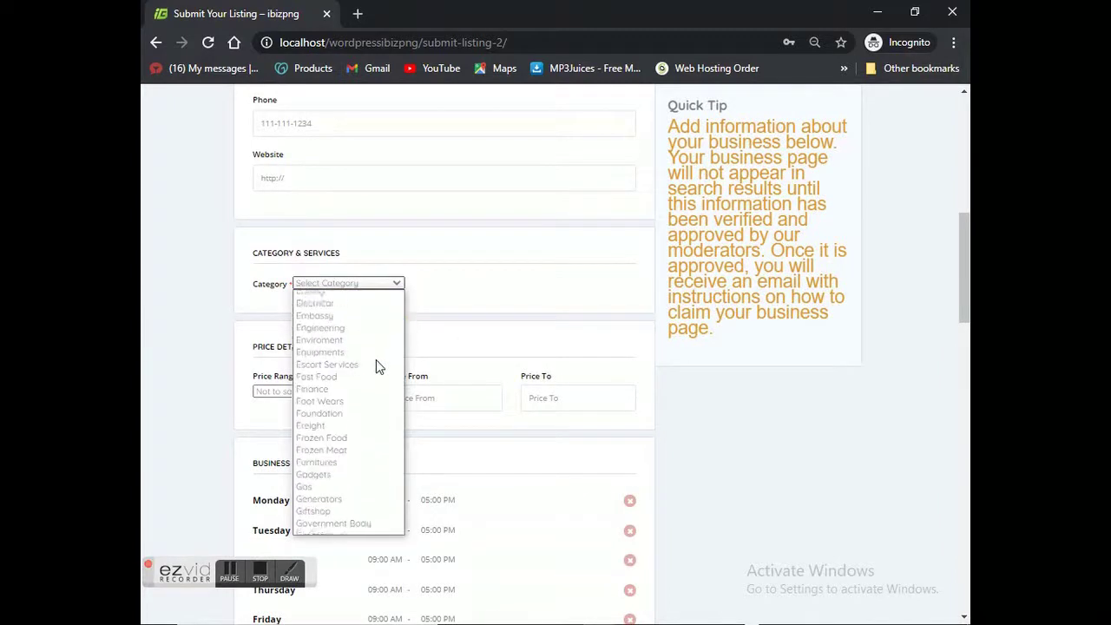
pyautogui.scroll(-8, 376, 359)
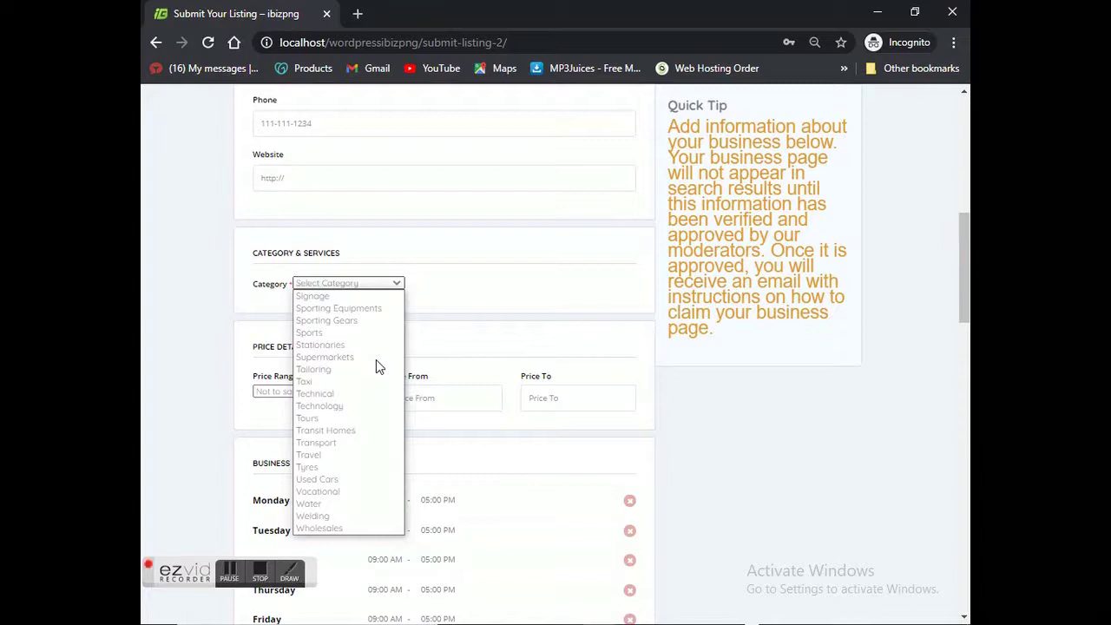
pyautogui.click(429, 282)
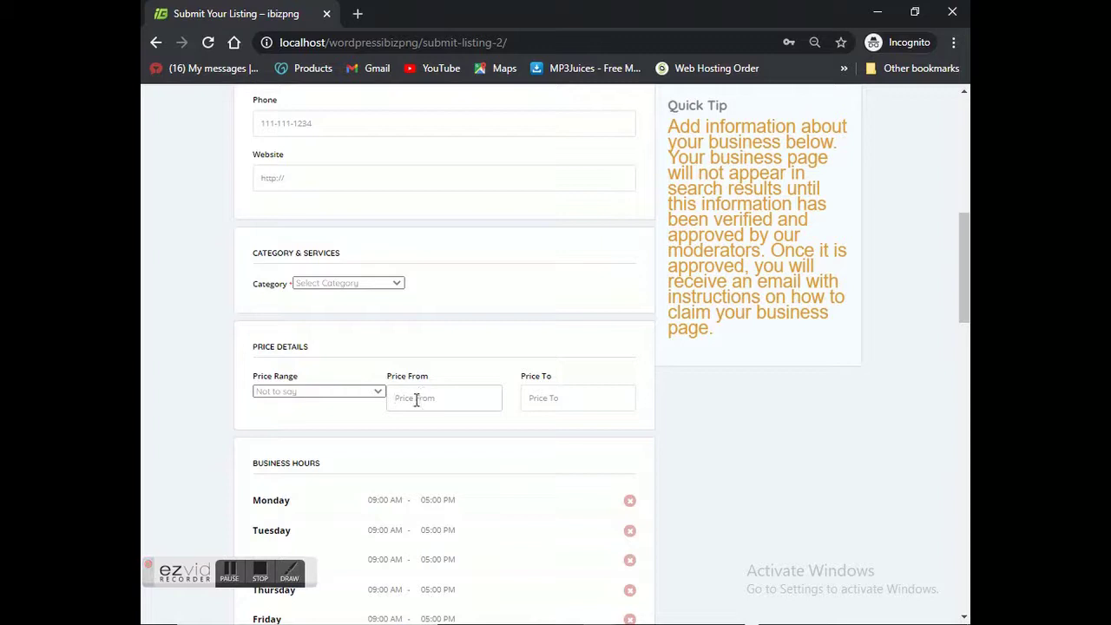
# - Look at the price range options and choose Not to say
pyautogui.click(379, 393)
pyautogui.click(376, 393)
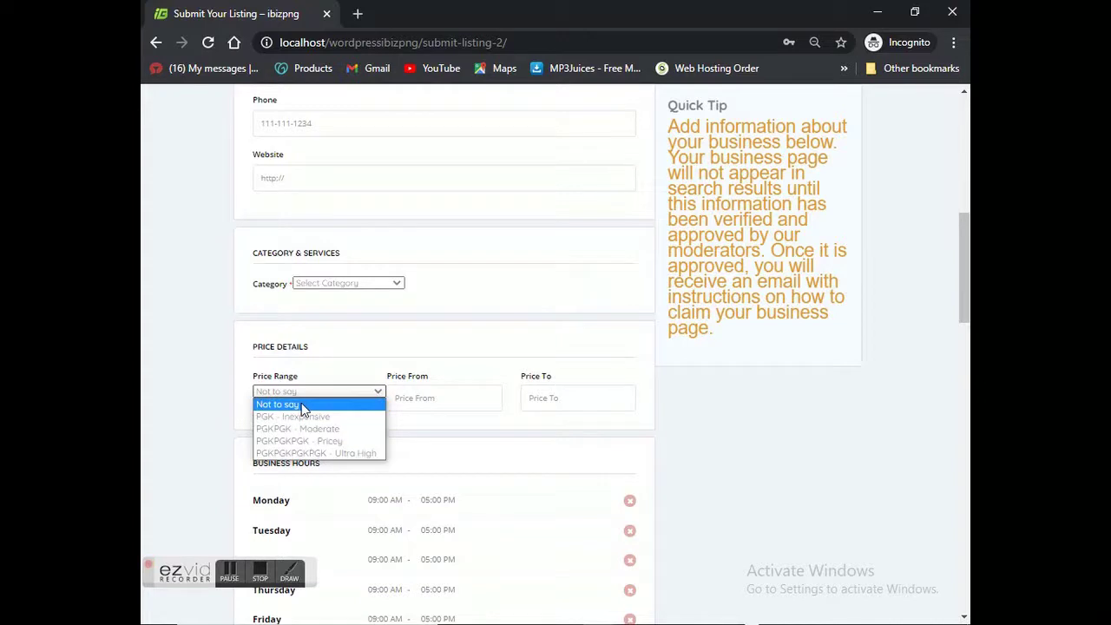
pyautogui.click(302, 406)
# - Choose Facebook as the social media network for the listing and go to its link field
pyautogui.scroll(-2, 447, 426)
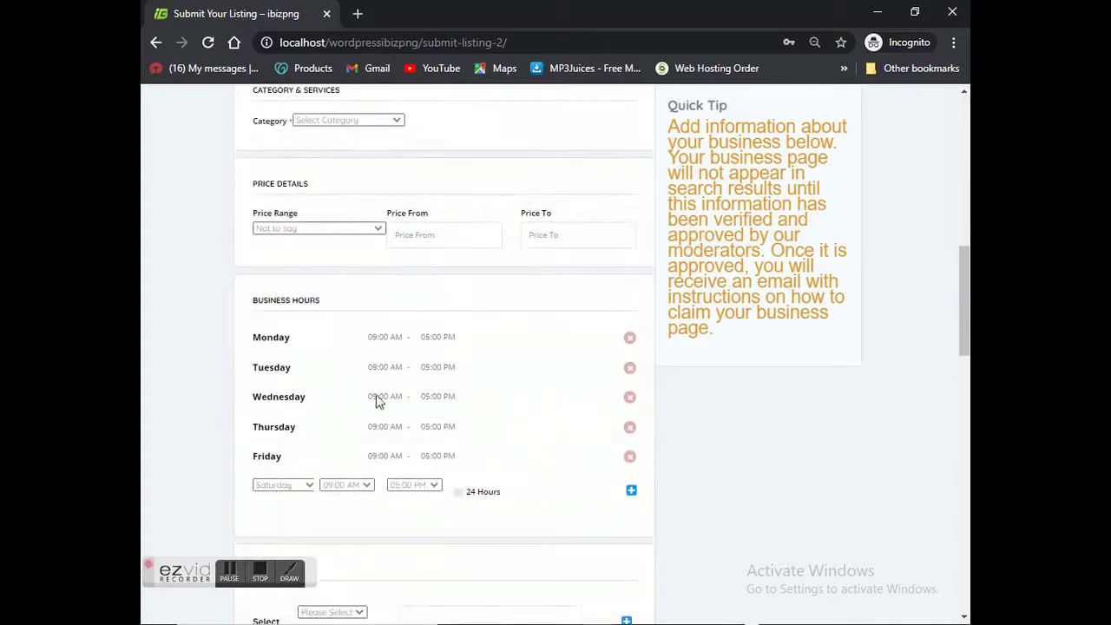
pyautogui.scroll(-3, 477, 441)
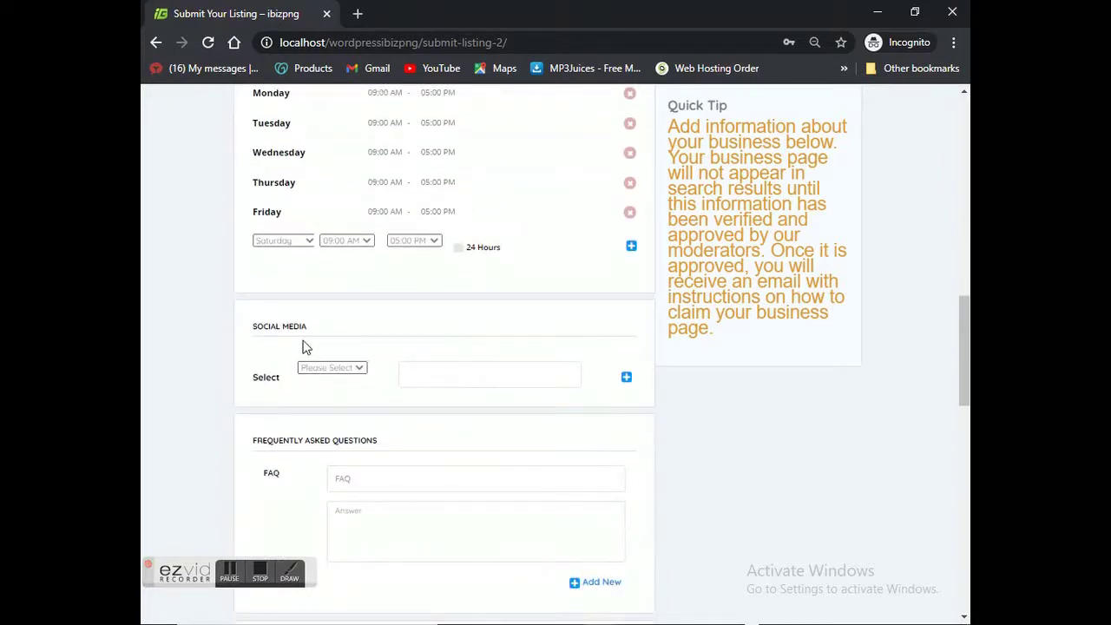
pyautogui.click(358, 371)
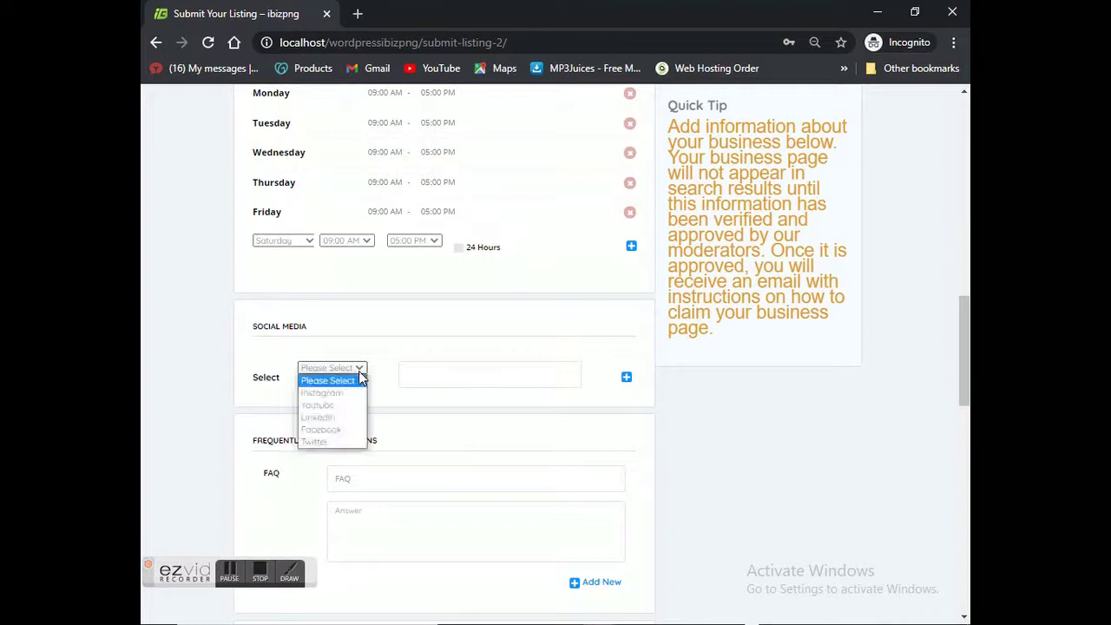
pyautogui.click(332, 430)
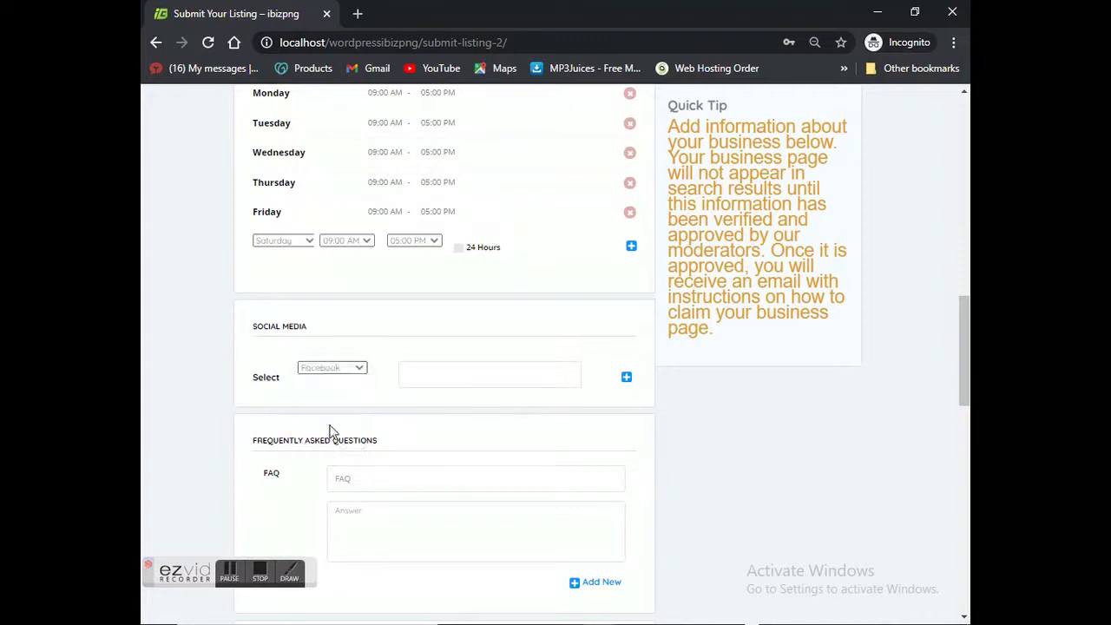
pyautogui.click(416, 373)
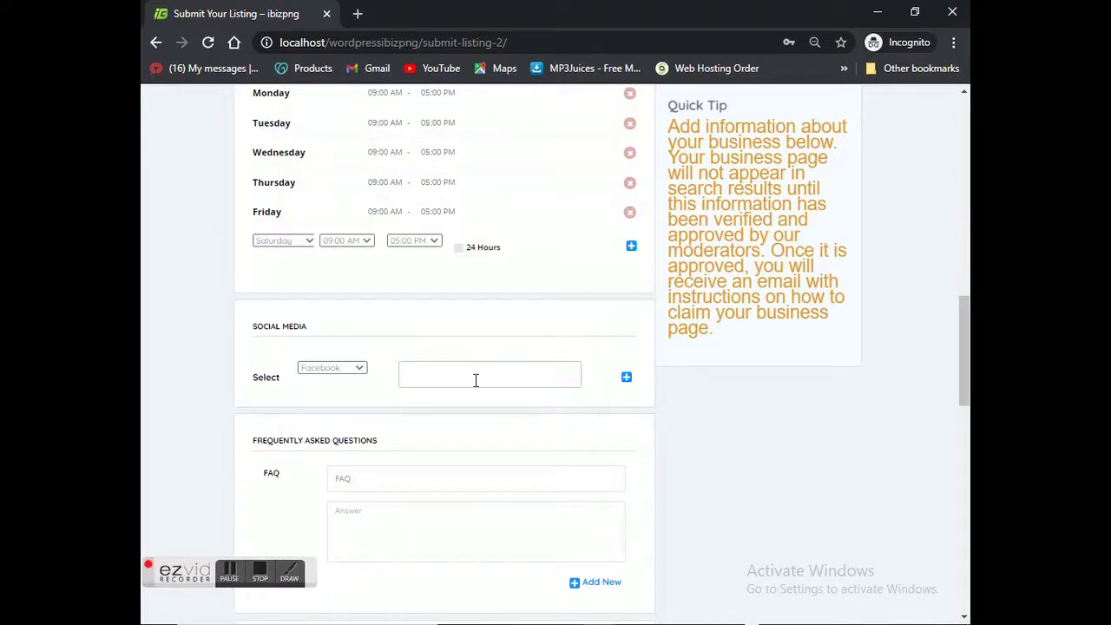
# - Examine the remaining form sections: FAQ, description, tags, business video, images, logo upload and account sign-up fields
pyautogui.scroll(-3, 371, 387)
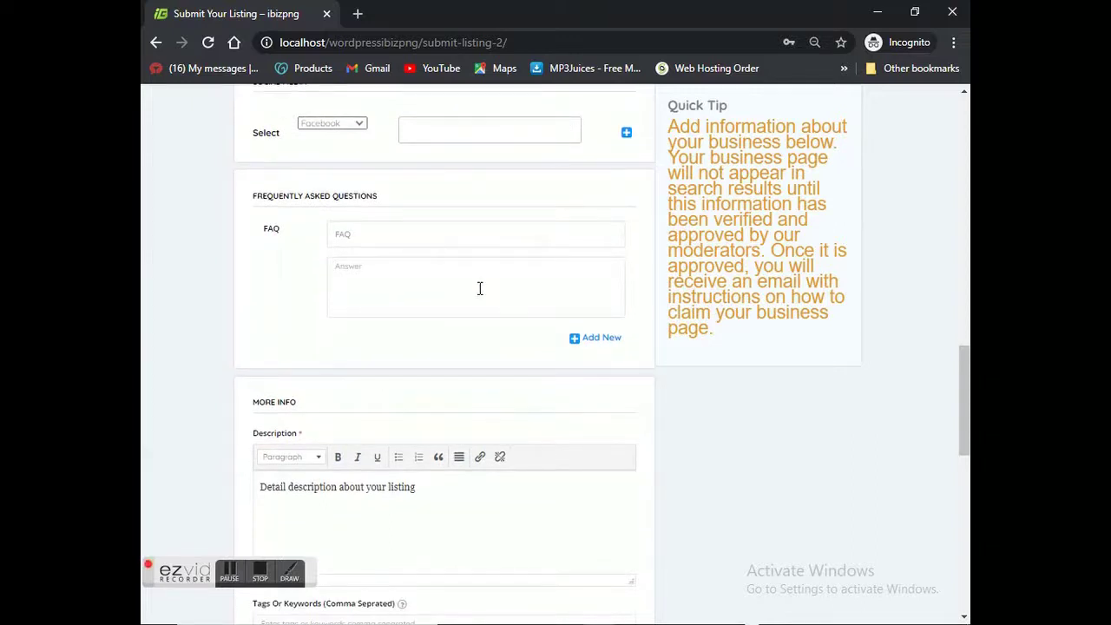
pyautogui.scroll(-2, 425, 375)
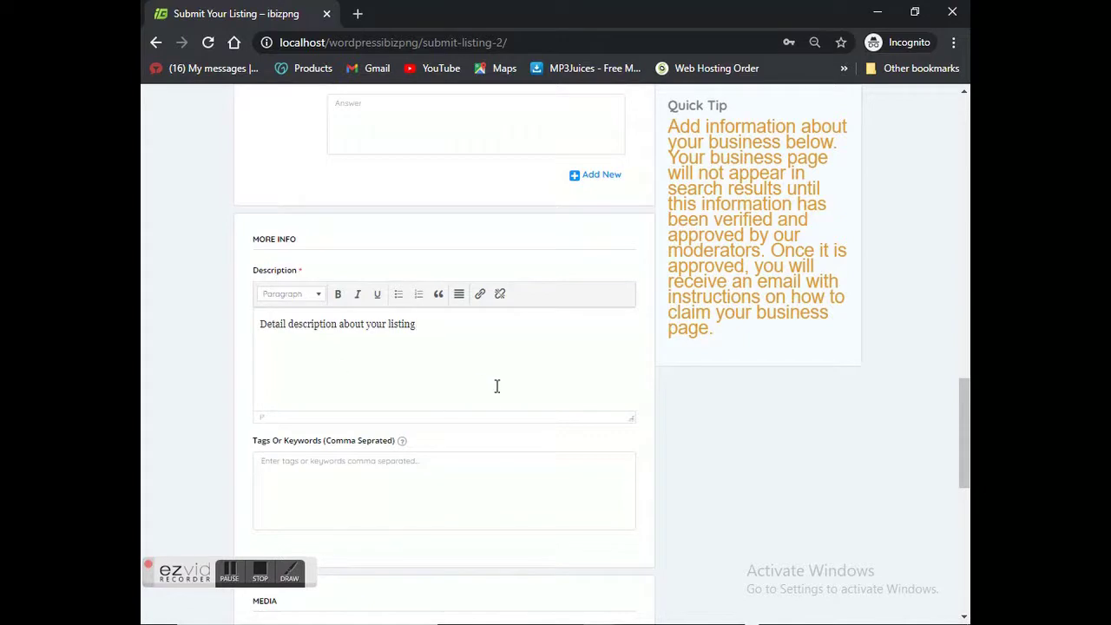
pyautogui.scroll(-1, 497, 385)
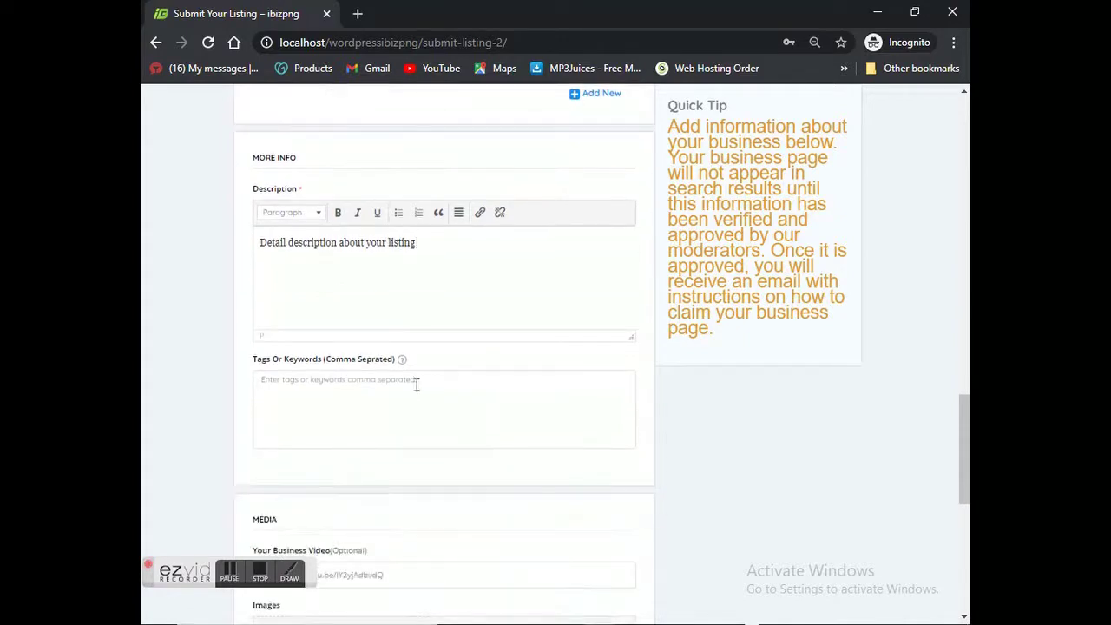
pyautogui.scroll(-1, 470, 401)
pyautogui.scroll(-1, 470, 401)
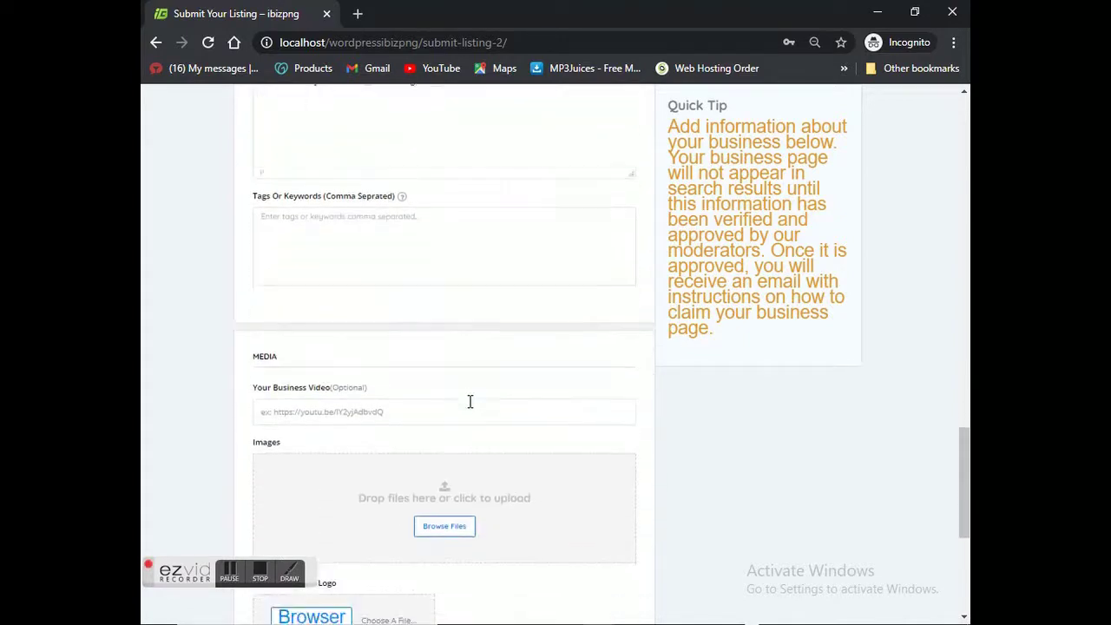
pyautogui.scroll(-1, 470, 401)
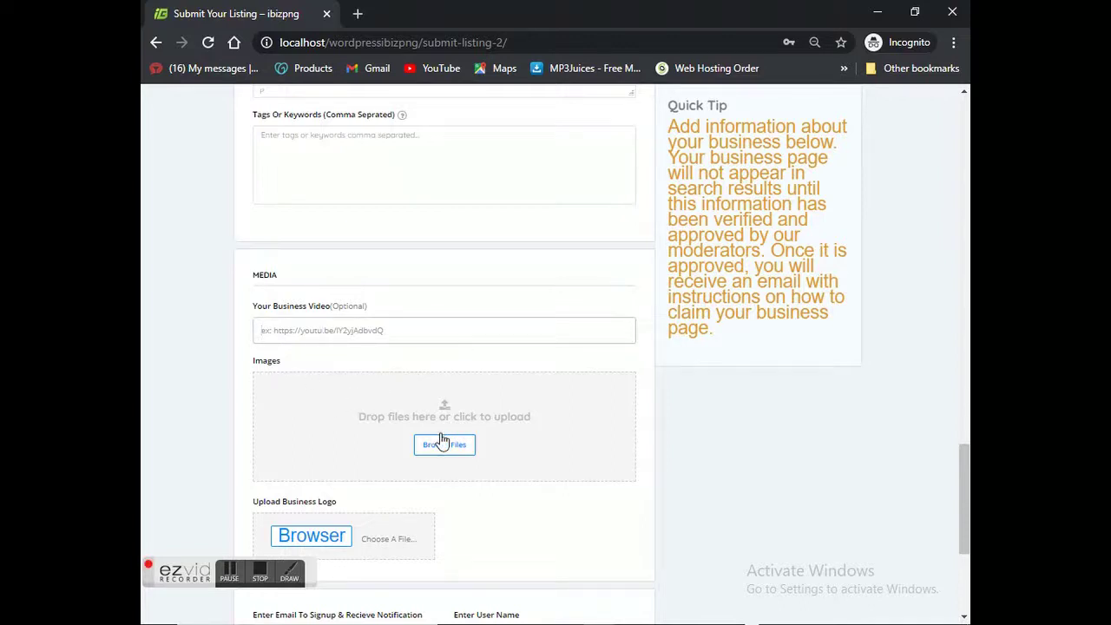
pyautogui.click(465, 454)
pyautogui.scroll(-1, 513, 457)
pyautogui.scroll(-1, 512, 458)
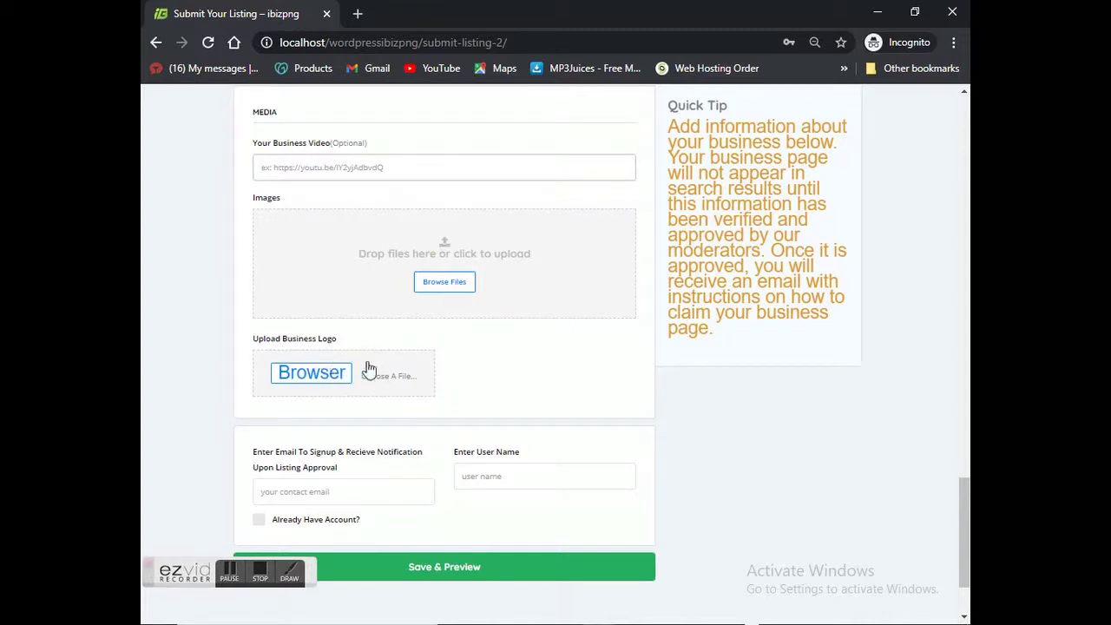
pyautogui.scroll(-2, 468, 398)
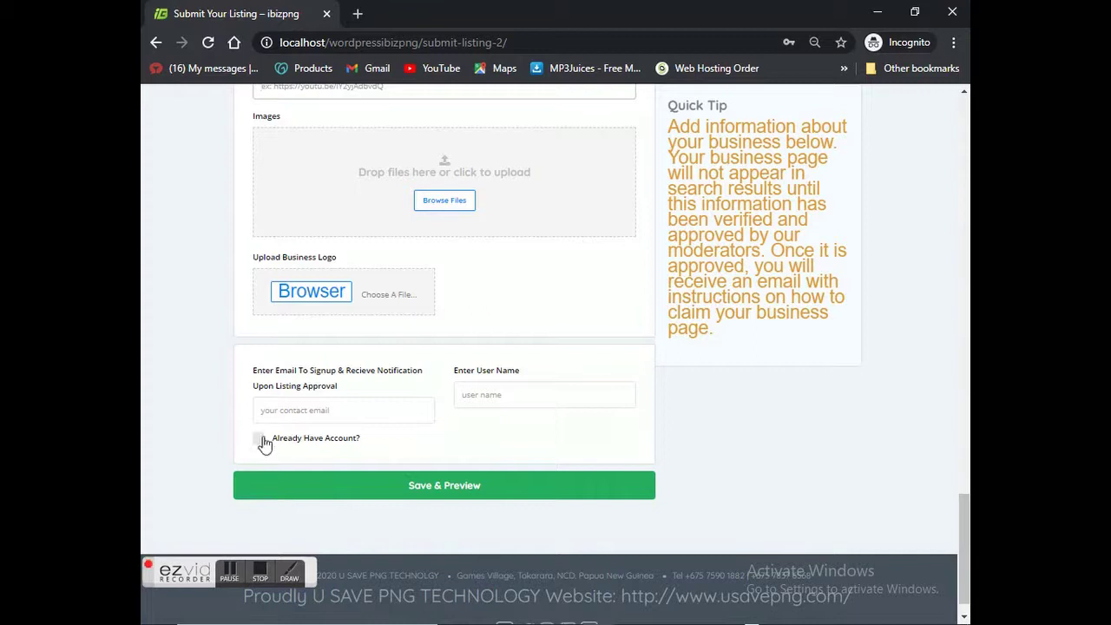
# - Try to save and preview the listing, and check the form for fields that need completing
pyautogui.click(475, 488)
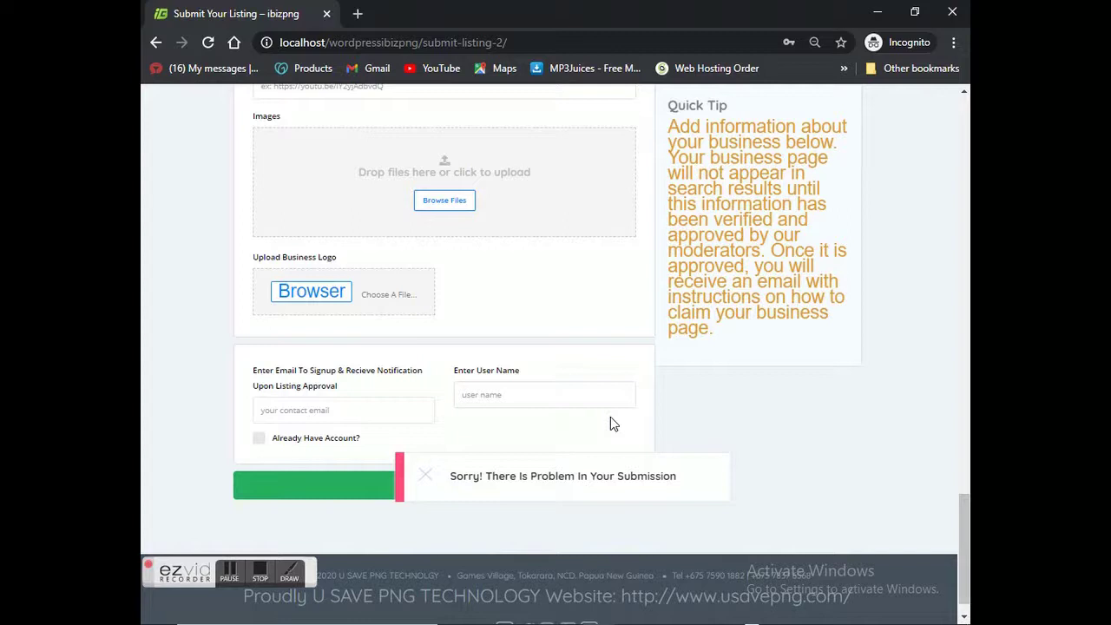
pyautogui.scroll(10, 611, 416)
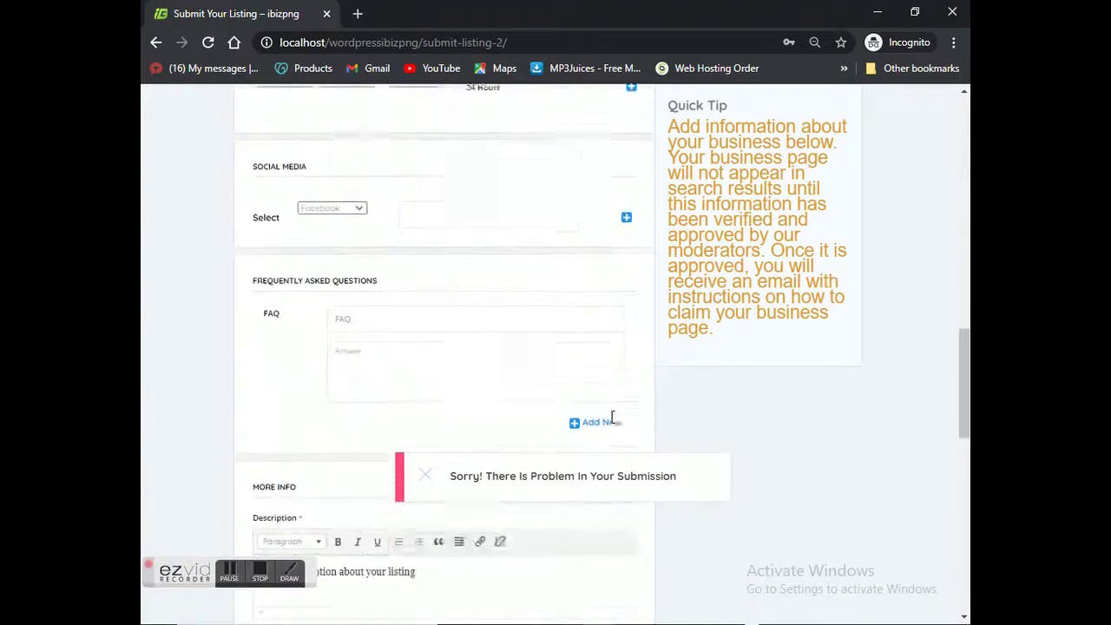
pyautogui.scroll(1, 612, 419)
pyautogui.scroll(2, 538, 238)
pyautogui.scroll(10, 538, 238)
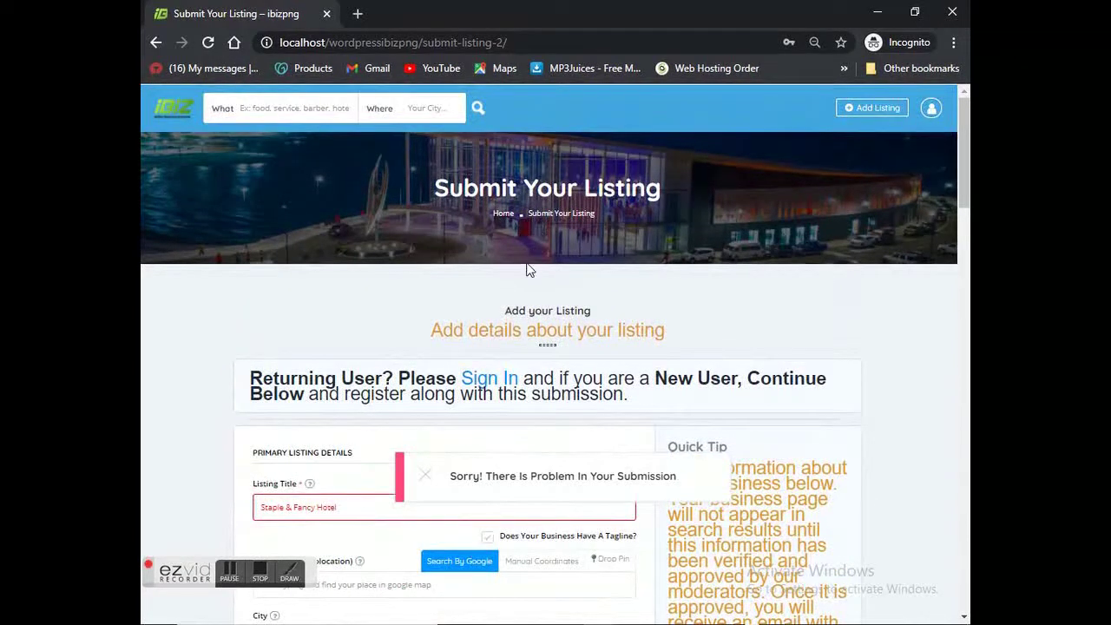
# - Open the account sign-in dialog and switch it to the sign-up form for new members
pyautogui.click(931, 111)
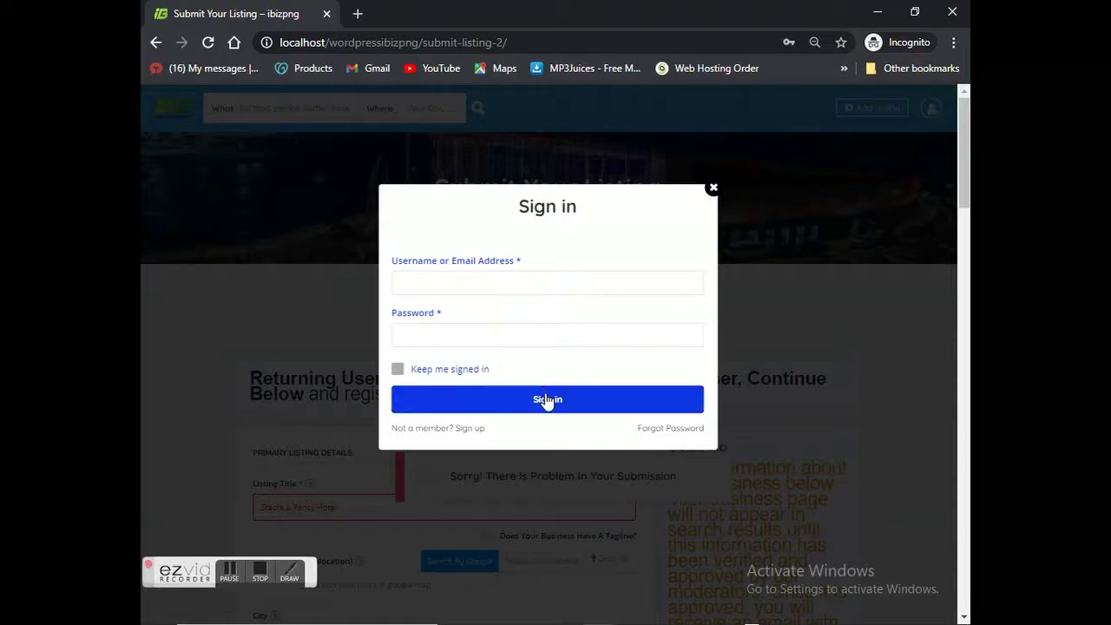
pyautogui.click(470, 429)
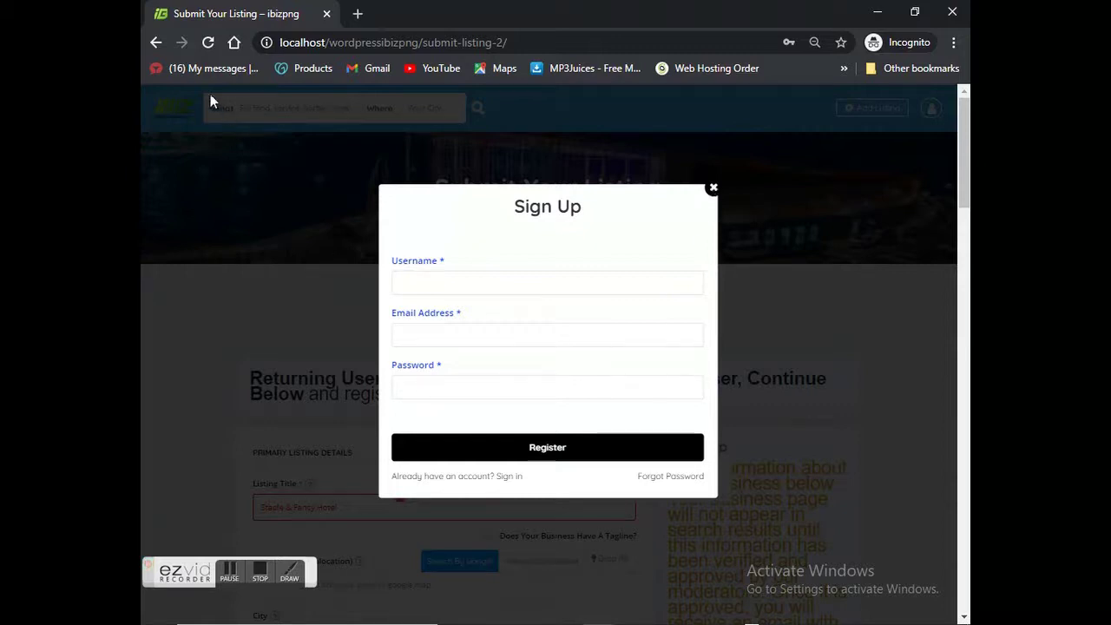
# - Leave the listing form, return to the directory's home page and browse the city locations
pyautogui.click(156, 43)
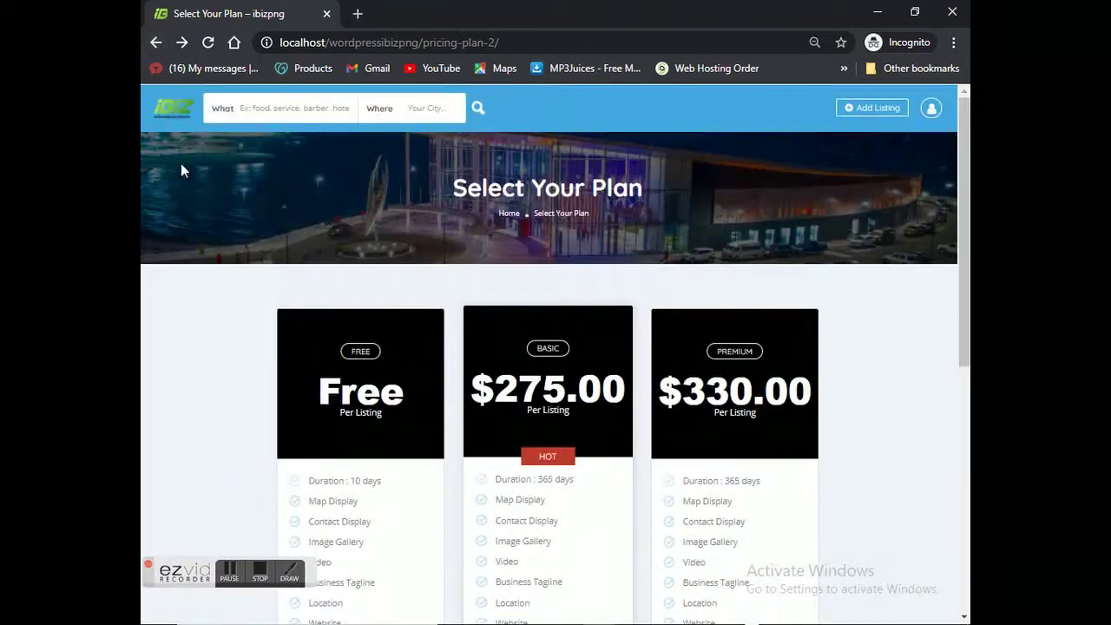
pyautogui.click(170, 111)
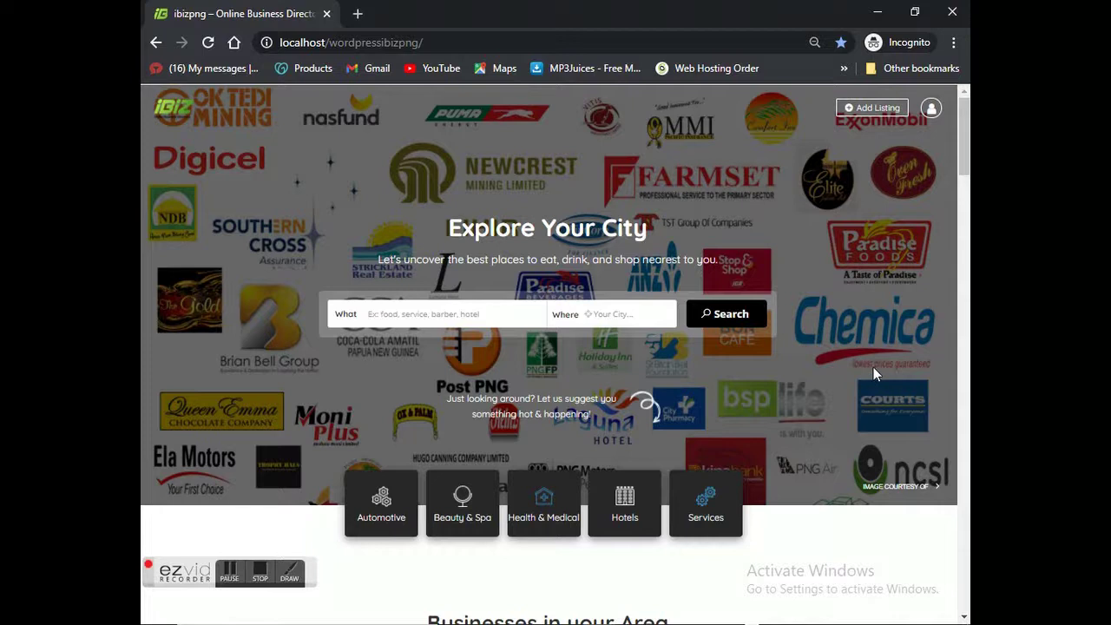
pyautogui.scroll(-4, 874, 369)
pyautogui.scroll(-3, 875, 375)
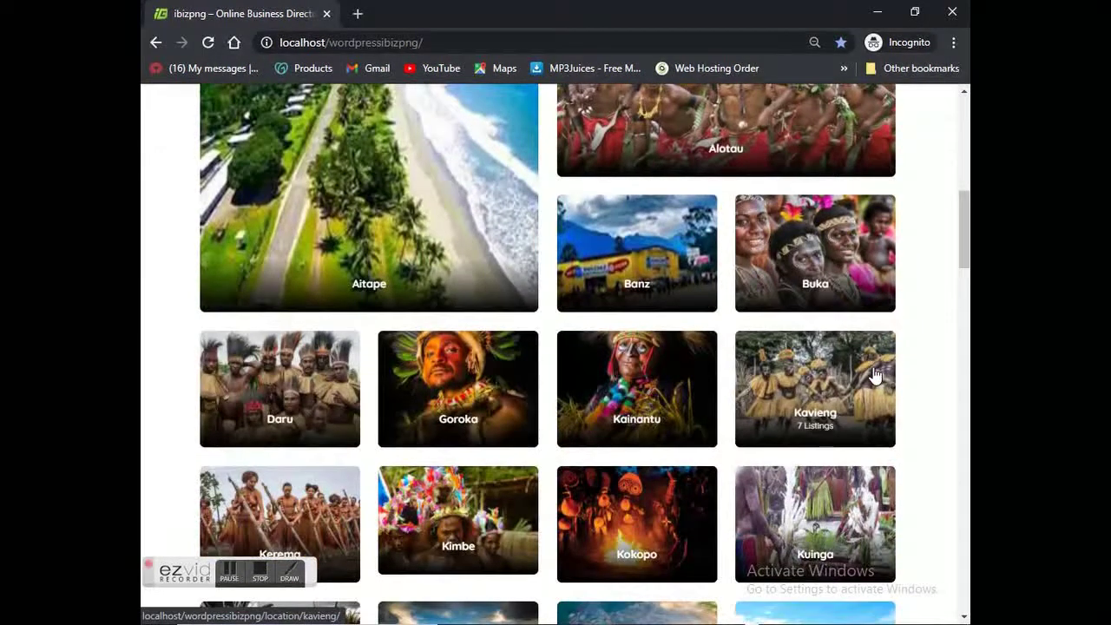
# - Examine the rest of the home page, from the city locations through exclusive listings, testimonials, claim steps and news, and return to the search banner
pyautogui.scroll(-6, 875, 375)
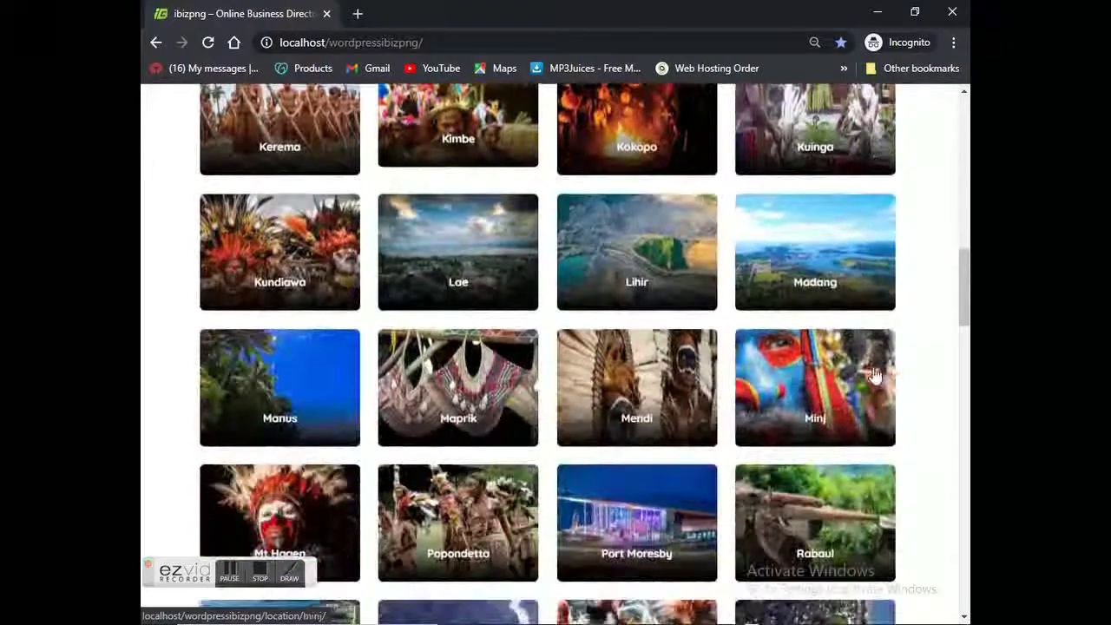
pyautogui.scroll(-6, 873, 375)
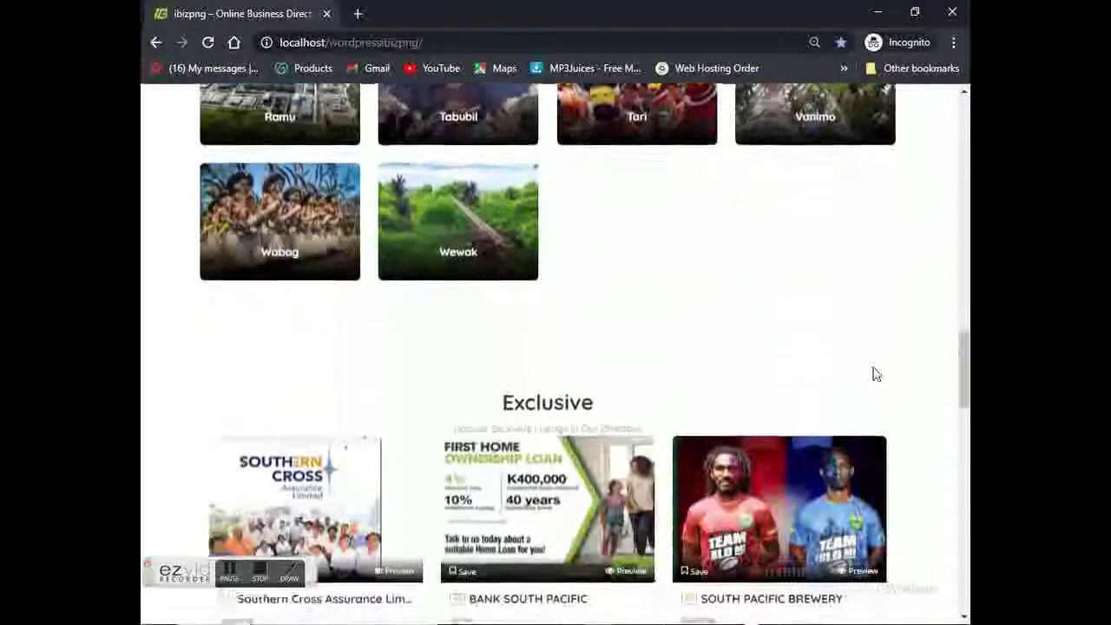
pyautogui.scroll(-5, 875, 375)
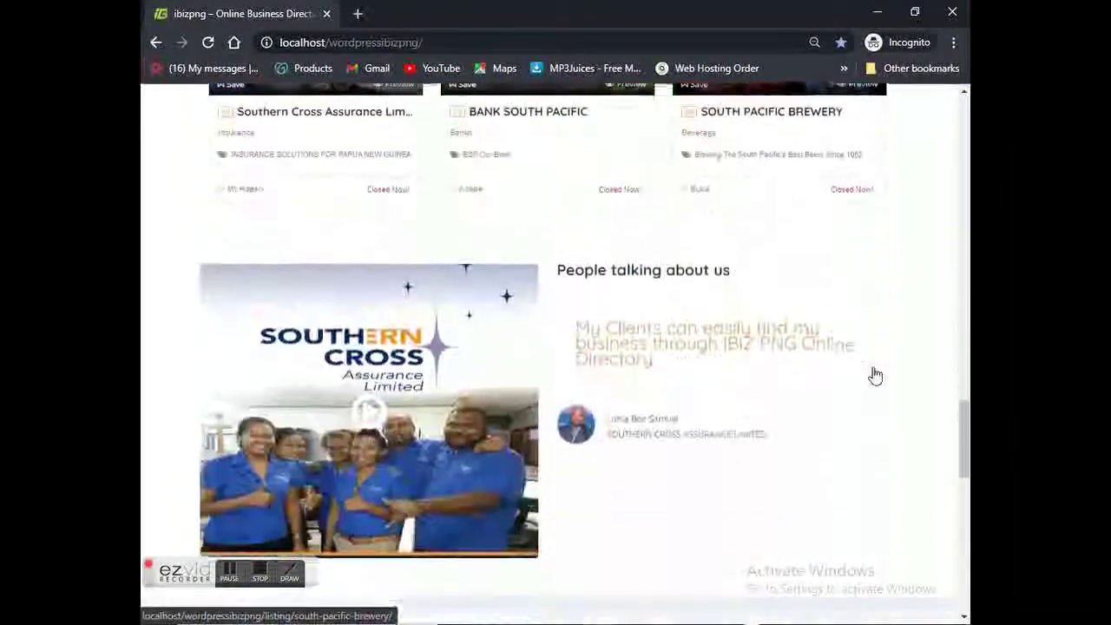
pyautogui.scroll(-6, 875, 375)
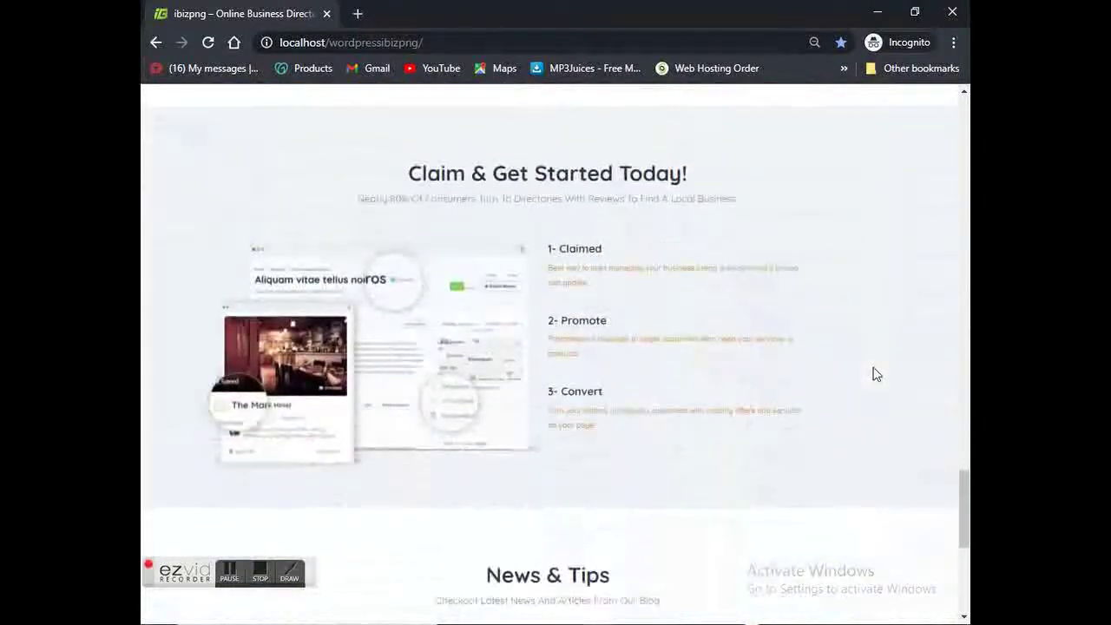
pyautogui.scroll(-3, 875, 375)
pyautogui.scroll(10, 875, 375)
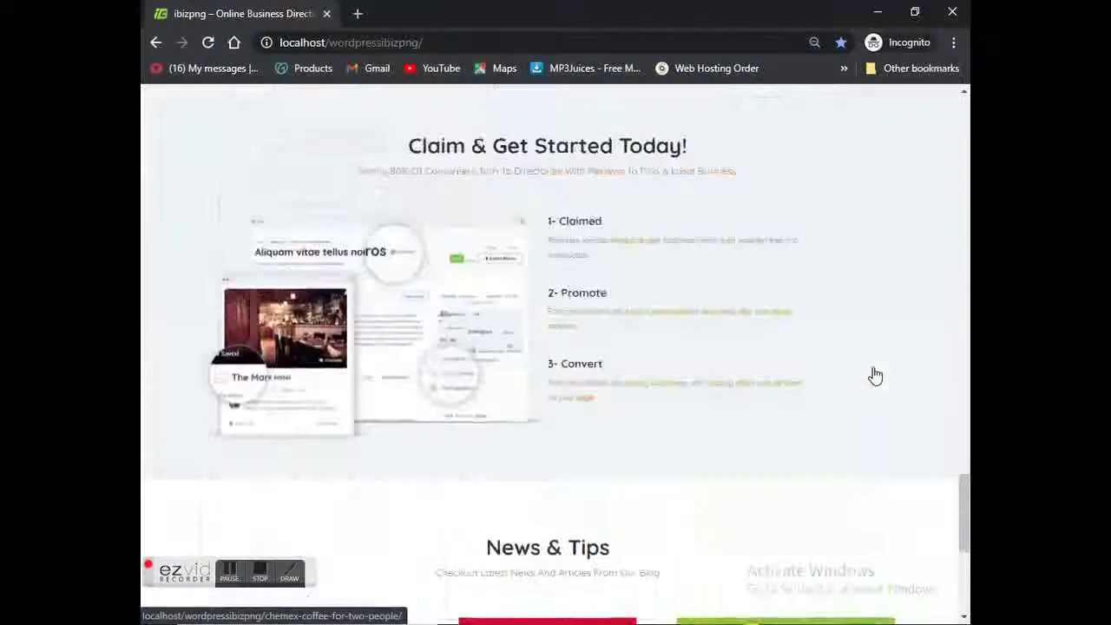
pyautogui.scroll(14, 875, 375)
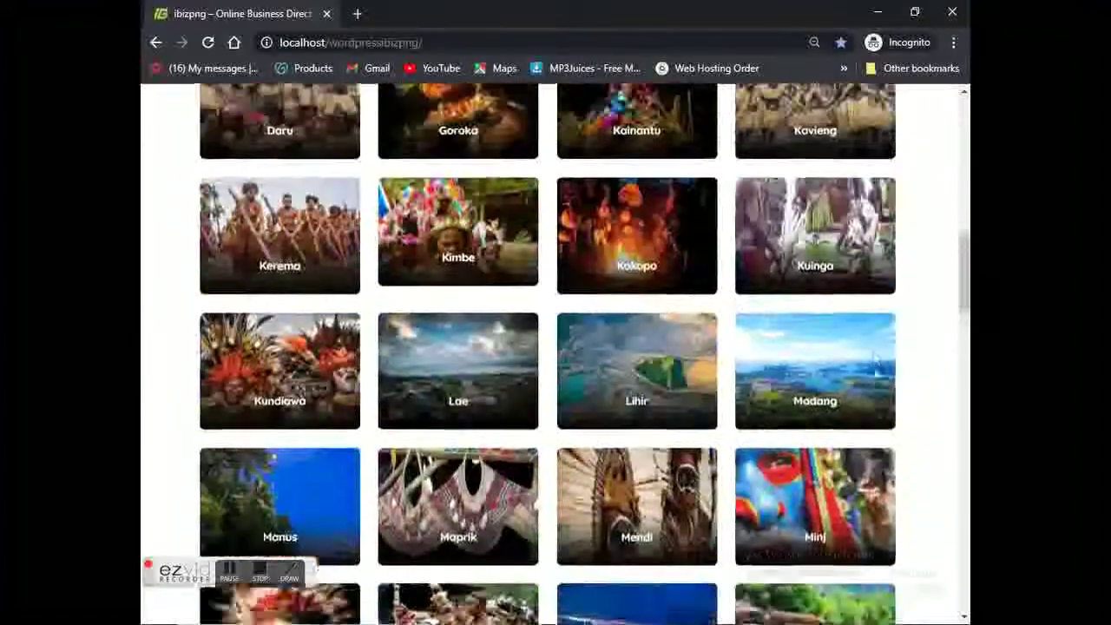
pyautogui.scroll(11, 875, 375)
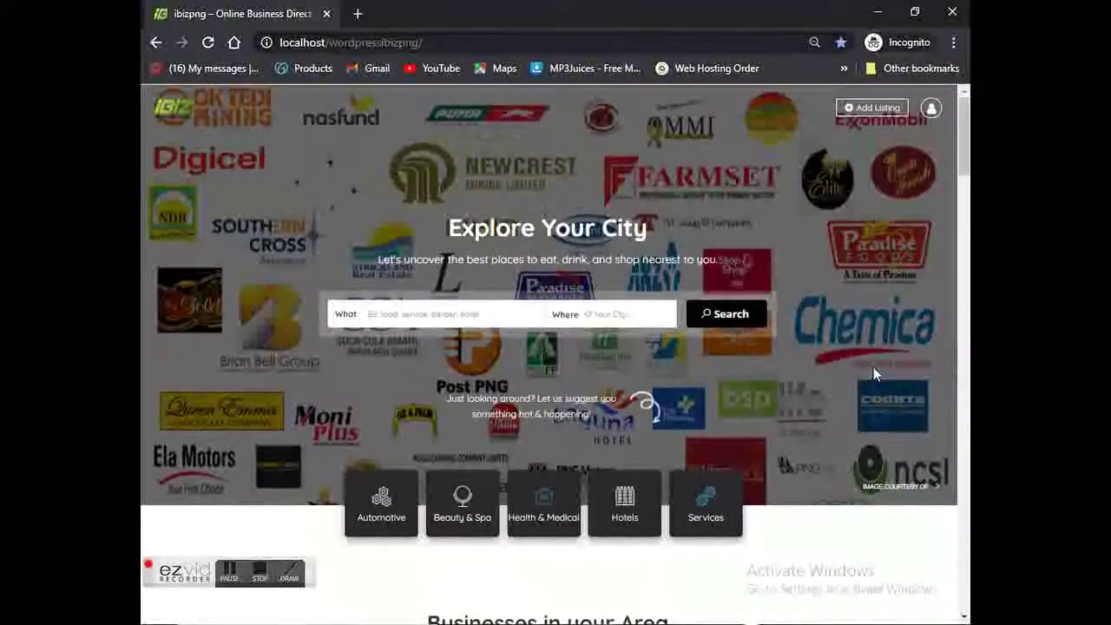
pyautogui.click(259, 573)
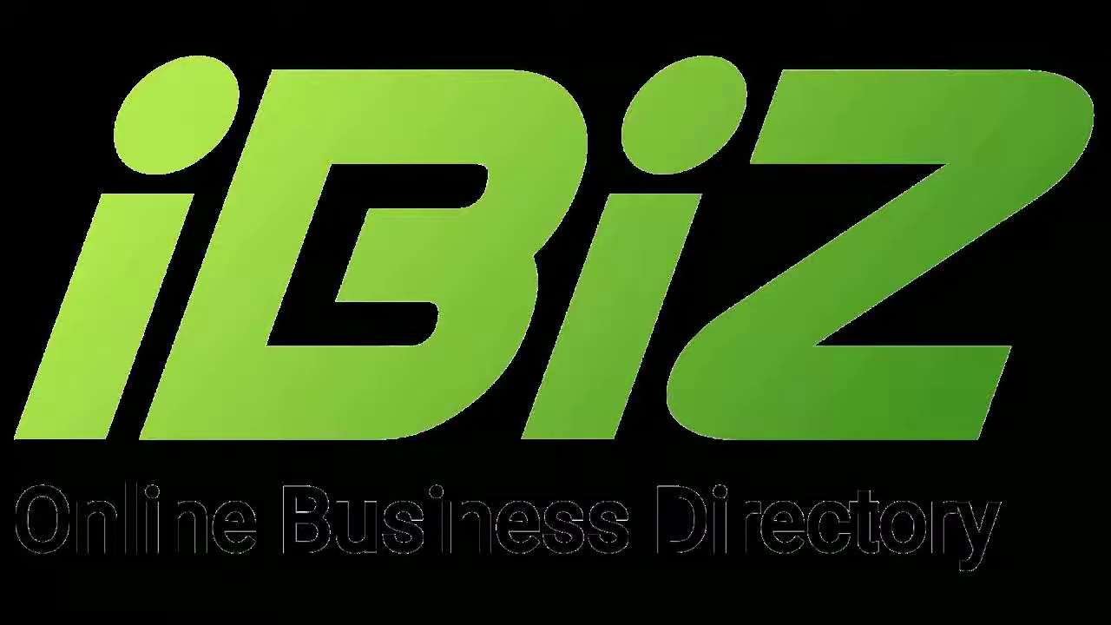